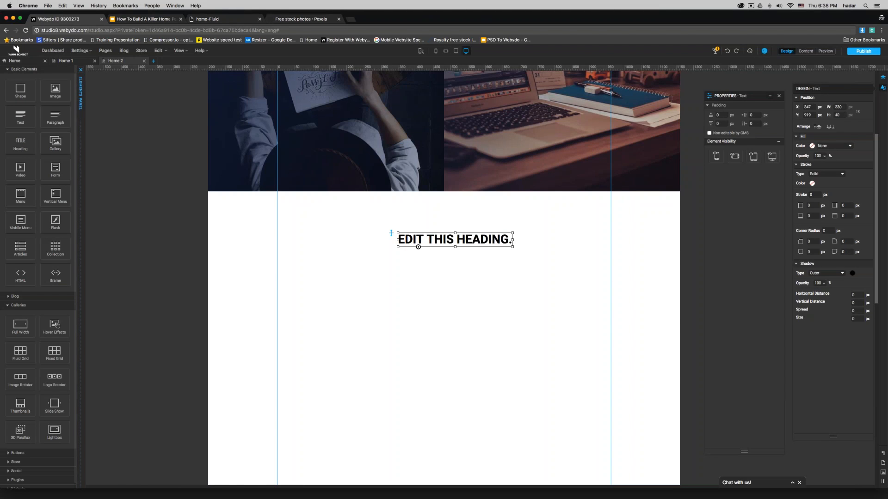
Move the heading to about X 106, Y 918 px and check the button design slide in the presentation
left_click_drag(442, 240, 357, 240)
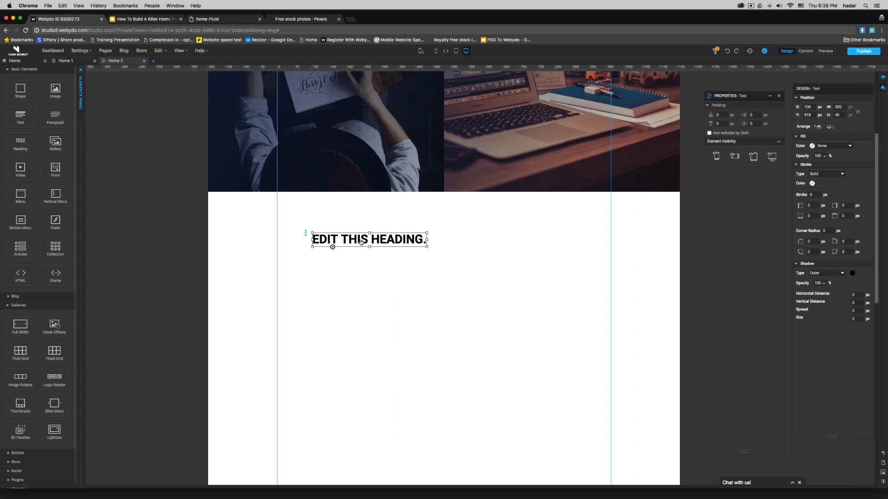
double_click(358, 239)
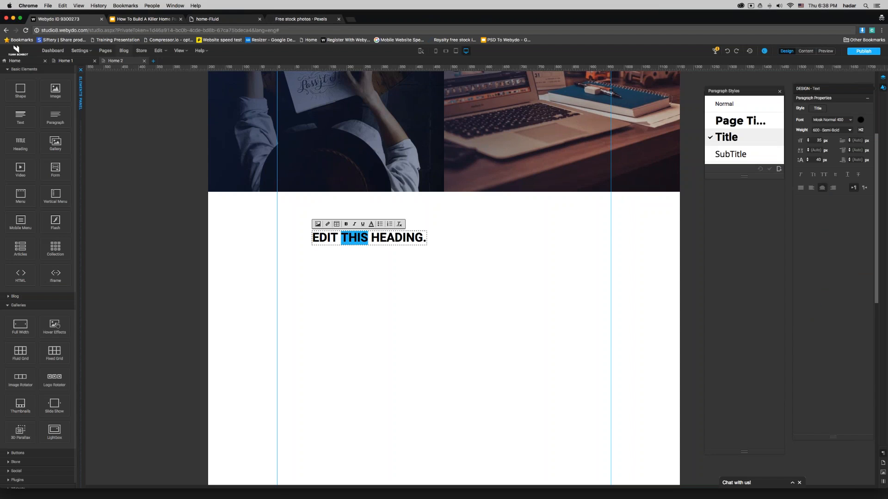
left_click(144, 19)
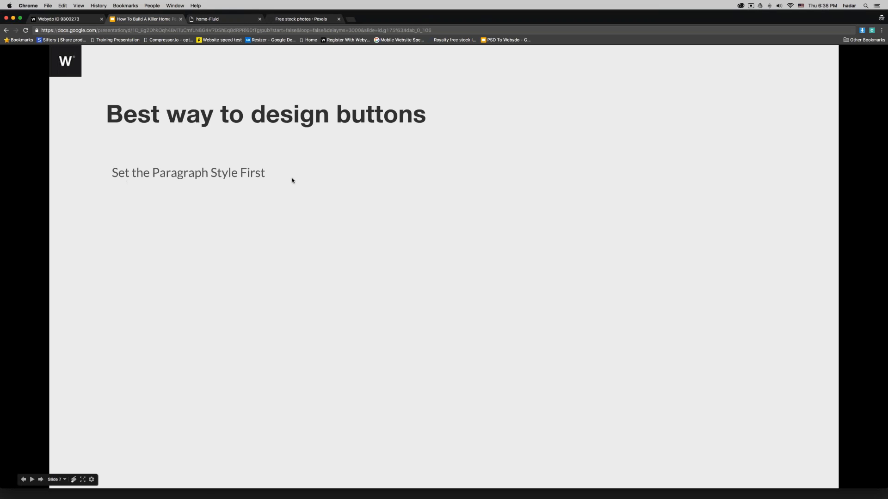
left_click(74, 18)
Set the whole heading's font size to 16 px and its line height to 20 px
double_click(378, 241)
triple_click(361, 238)
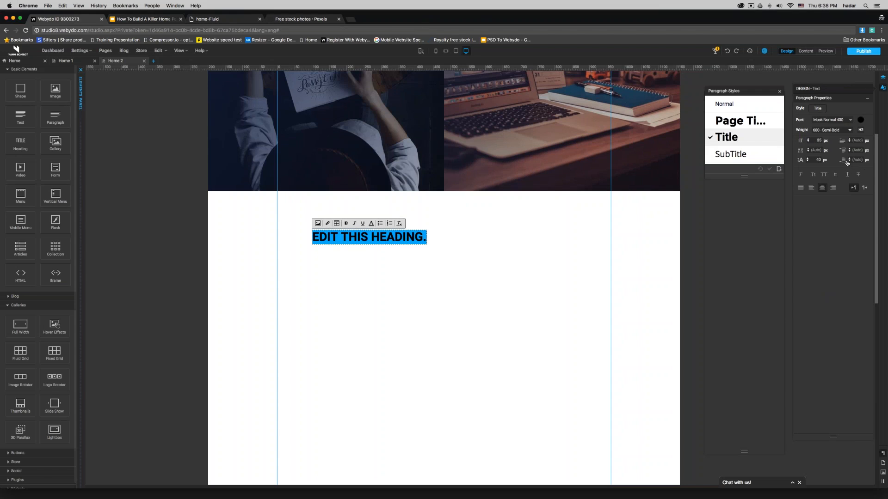
left_click(818, 140)
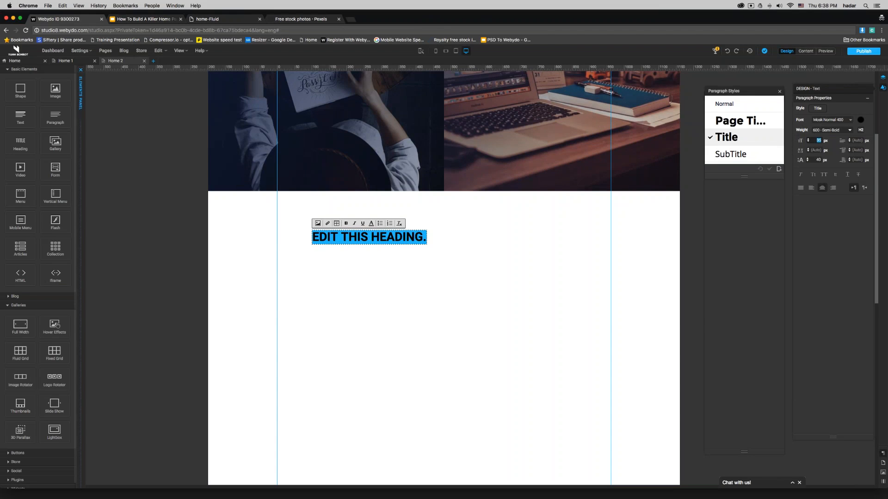
type("16")
left_click(816, 159)
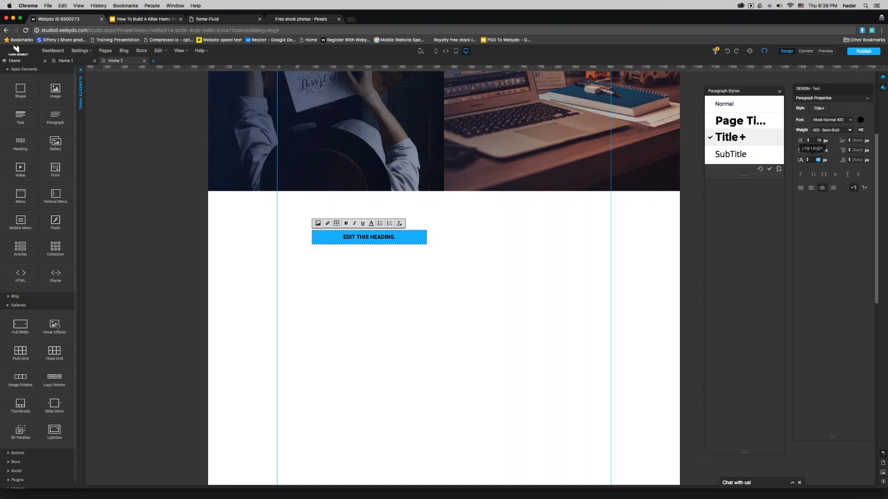
type("20")
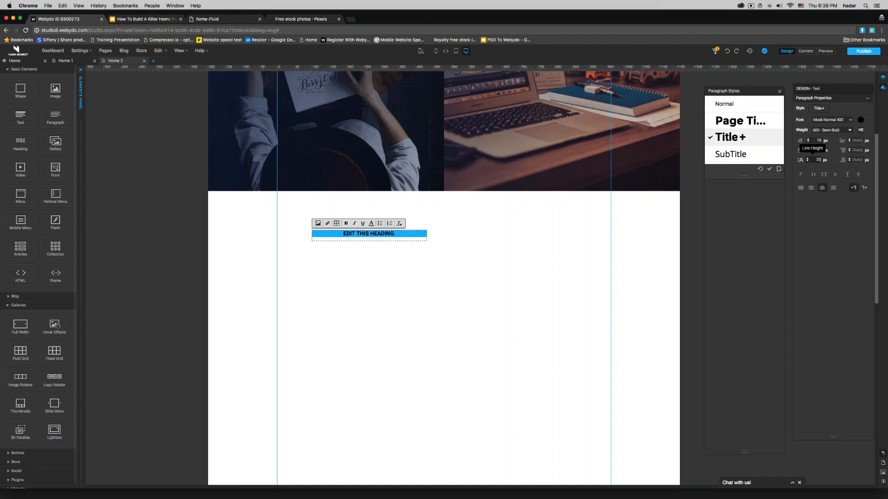
Change the heading's text colour to white, FFFFFF
scroll(547, 248, "up", 3)
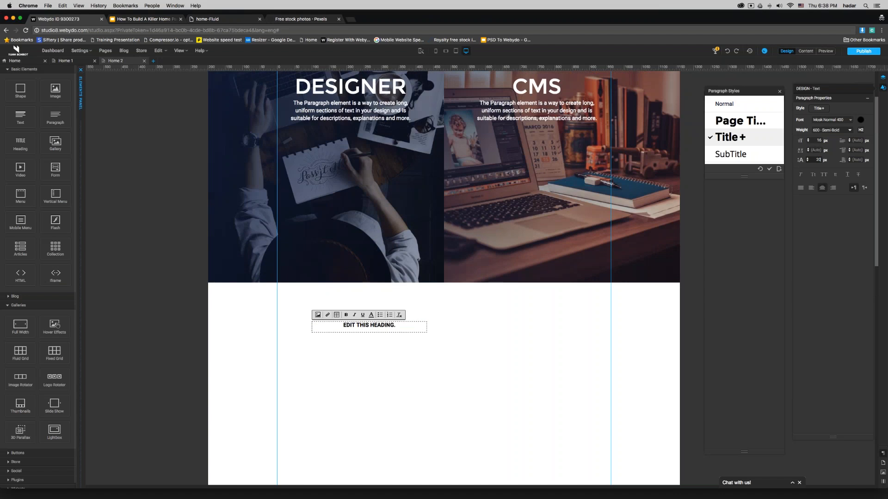
key("ctrl+a")
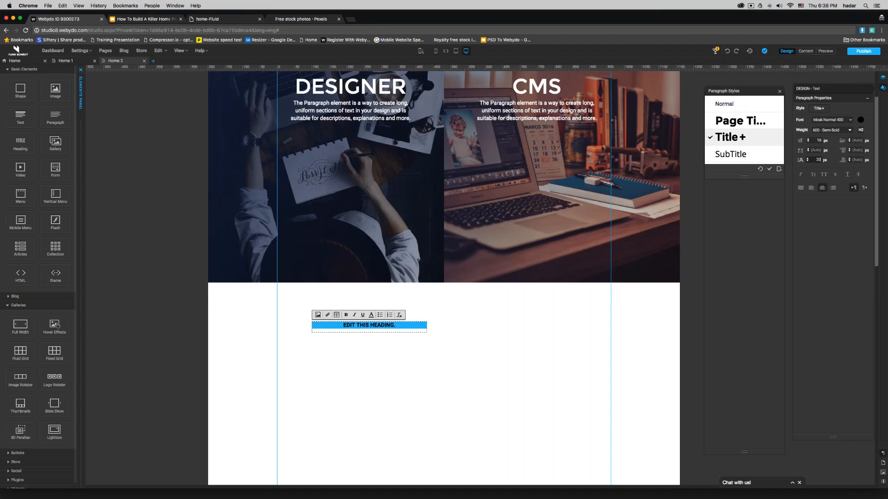
left_click(861, 120)
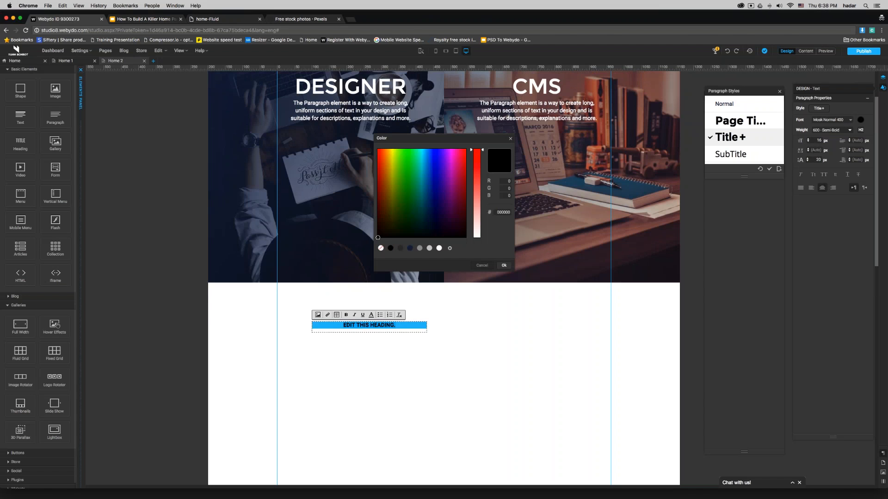
left_click(439, 249)
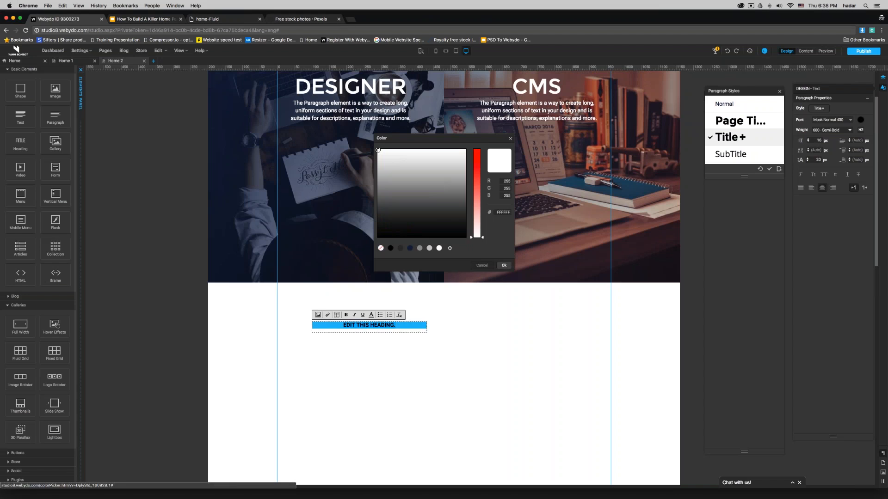
left_click(504, 265)
Move the heading onto the lower part of the Designer image and set its font to Mosk Thin 100 with centred alignment
left_click(490, 338)
left_click_drag(380, 326, 388, 251)
double_click(388, 251)
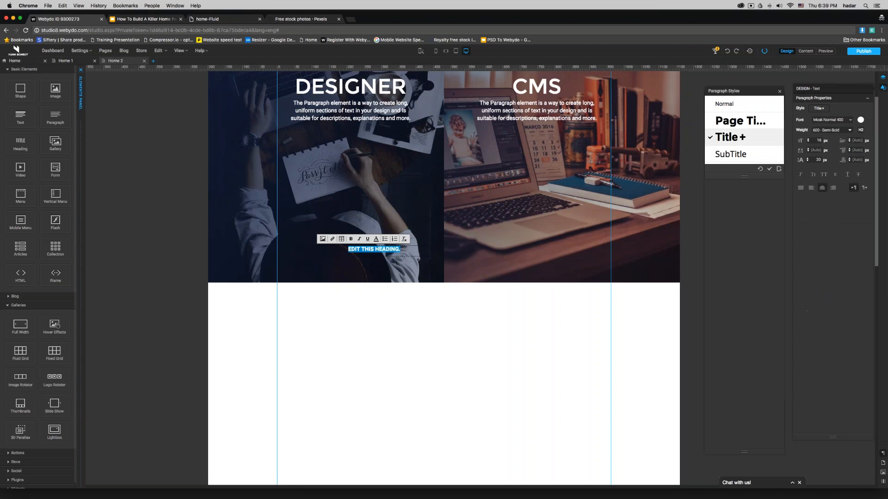
key("super+a")
left_click(842, 122)
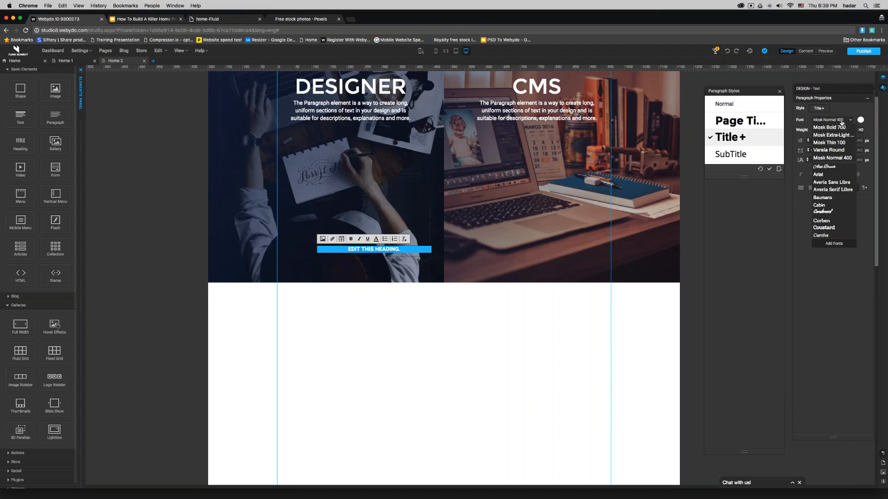
left_click(835, 142)
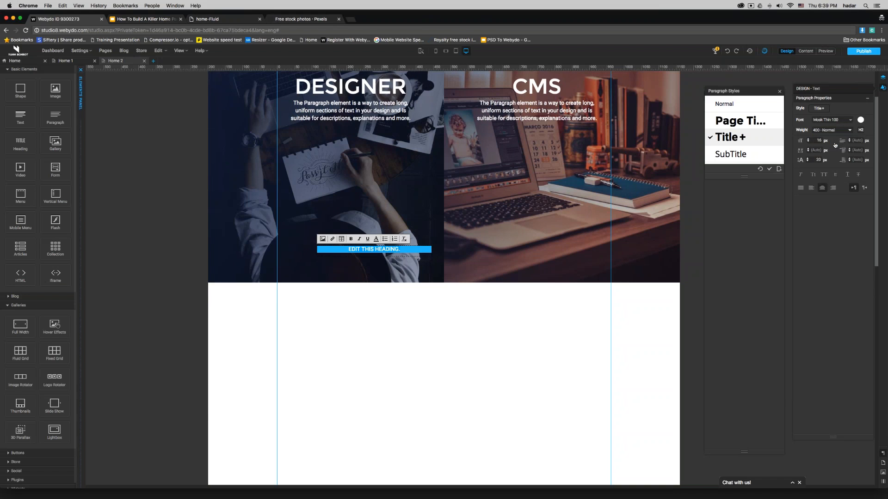
left_click(821, 187)
Save the heading's formatting as a new paragraph style named "W Button White" with the P tag
left_click_drag(746, 177, 744, 320)
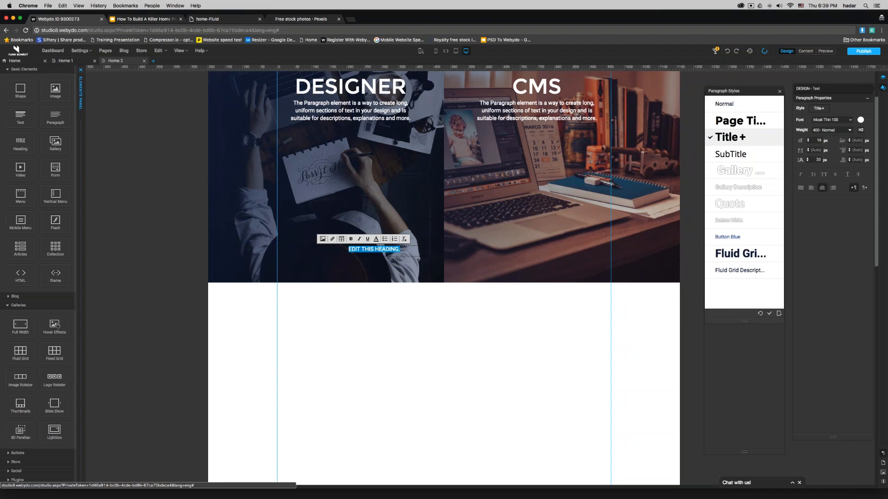
left_click(779, 314)
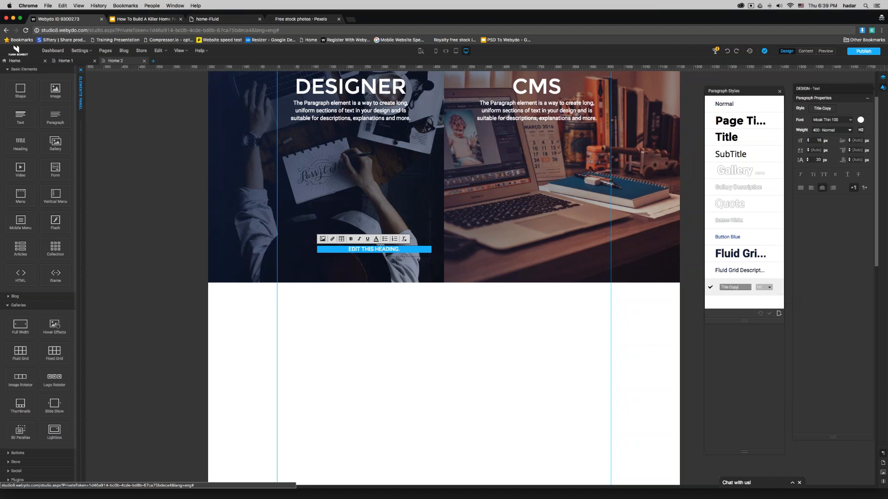
type("W Button White")
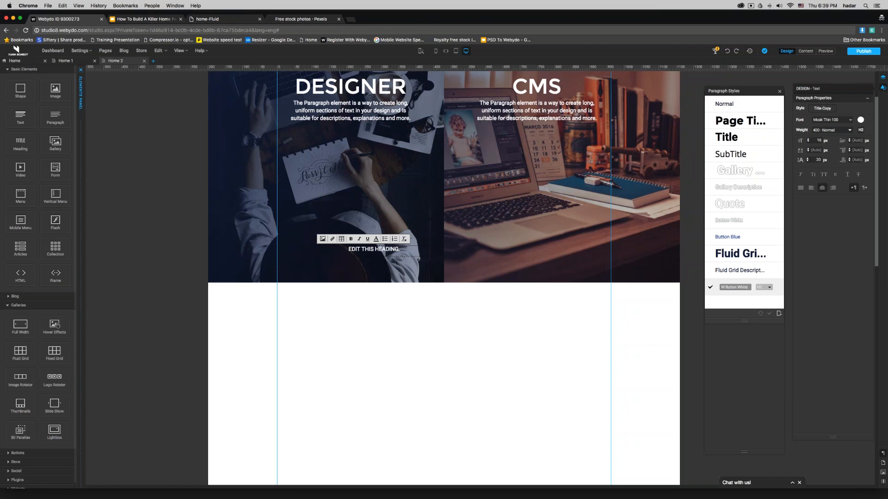
left_click(767, 287)
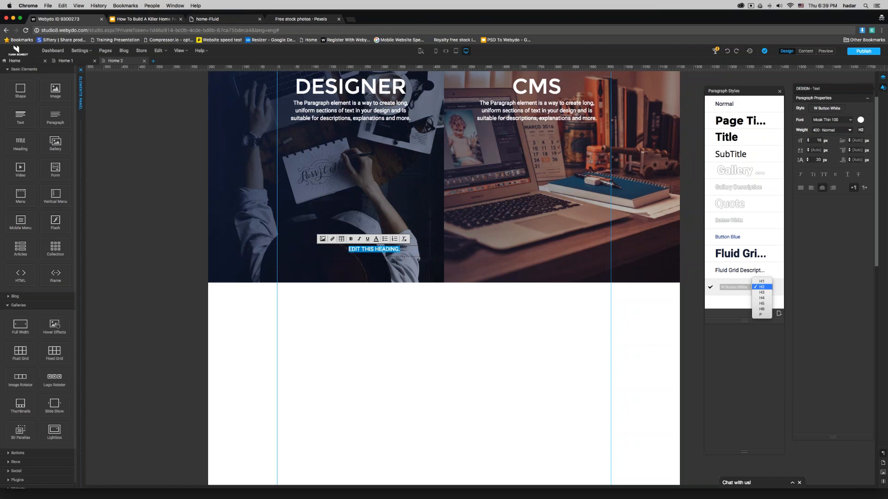
left_click(764, 316)
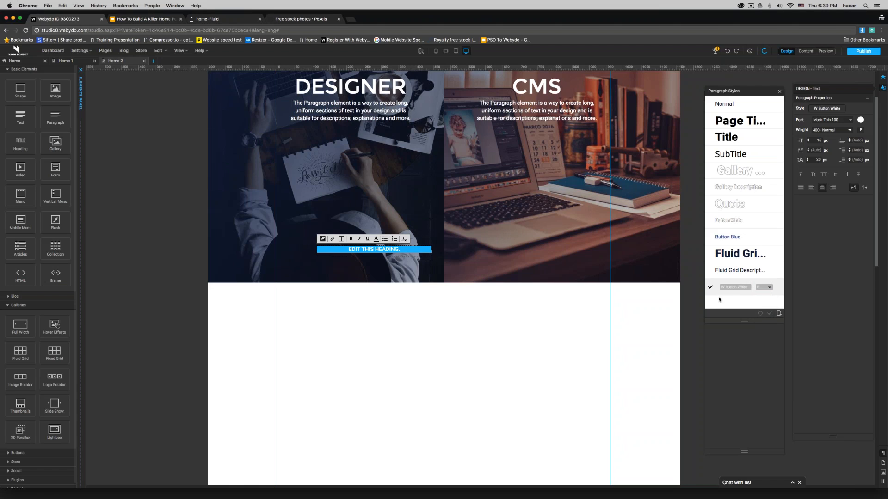
left_click(710, 288)
Change the heading's text colour to the dark blue swatch, 182848
key("super+a")
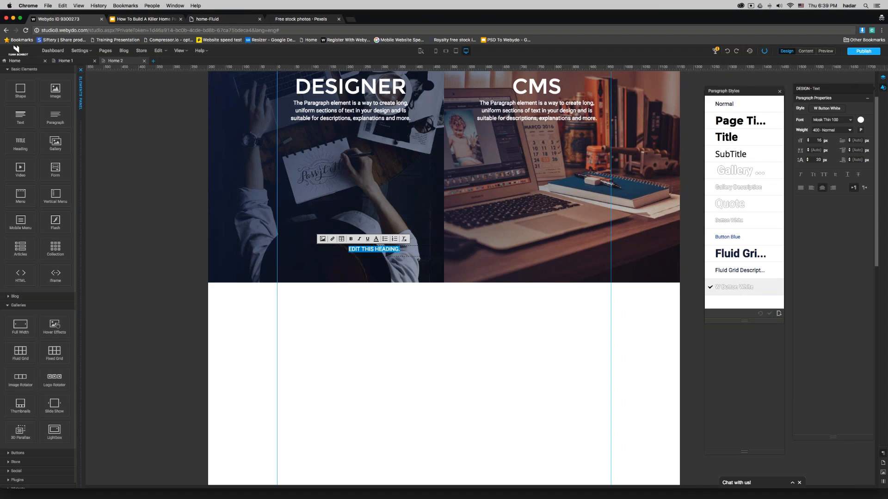
left_click(861, 120)
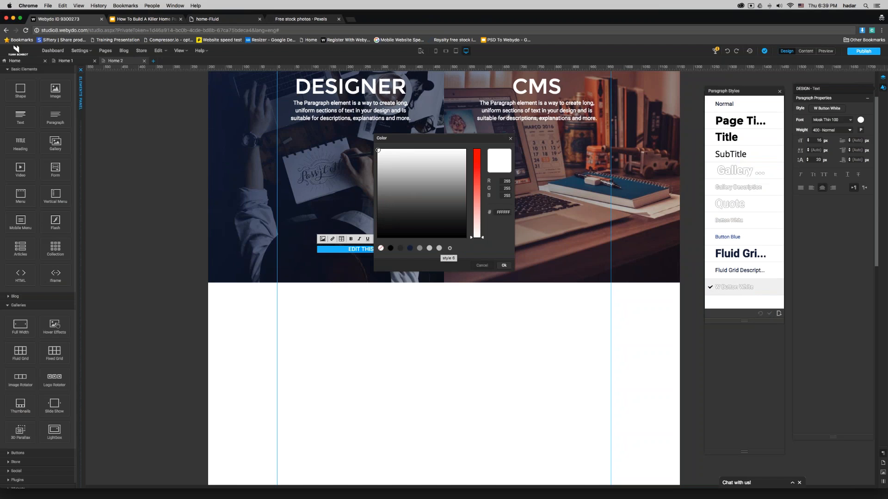
left_click(410, 249)
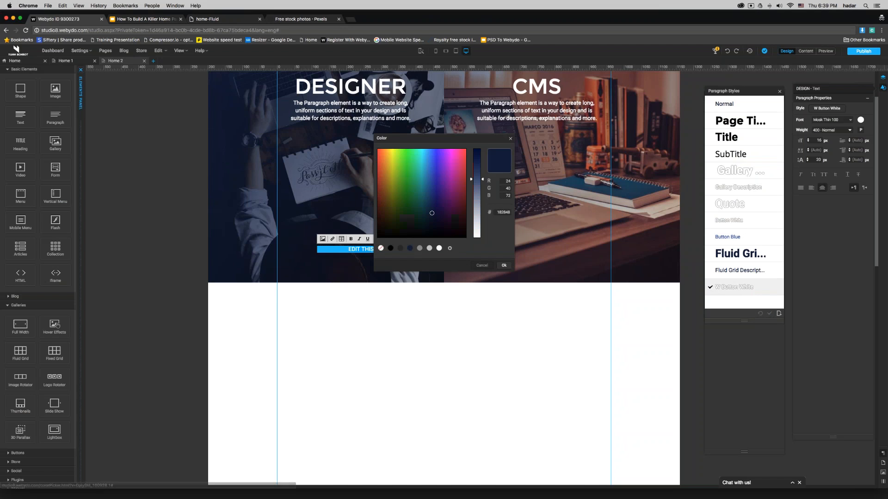
left_click(504, 266)
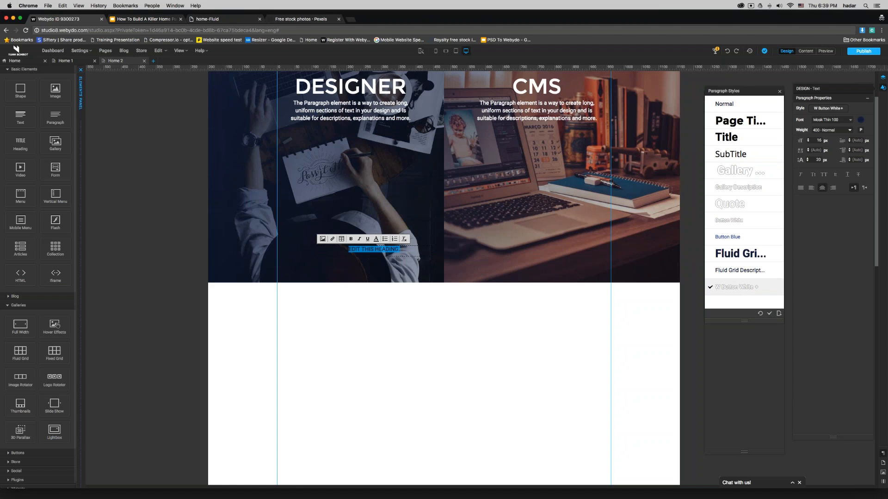
Save the dark blue text formatting as another new paragraph style
key("super+a")
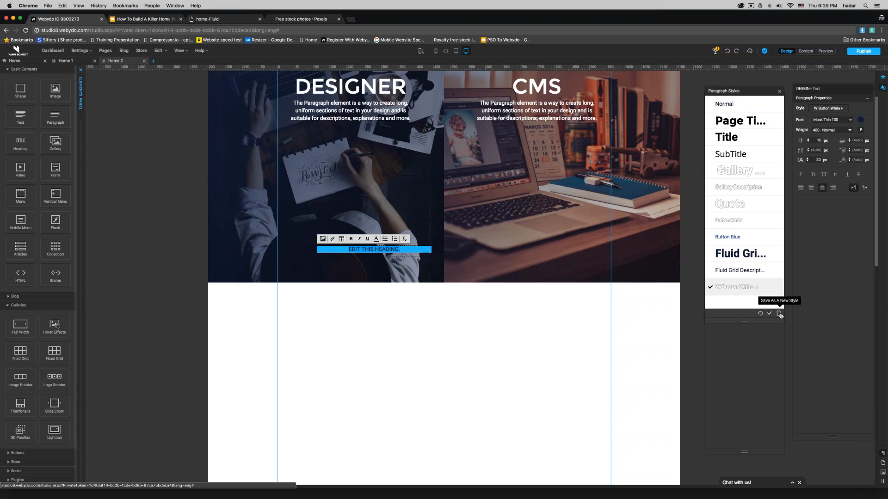
left_click(780, 315)
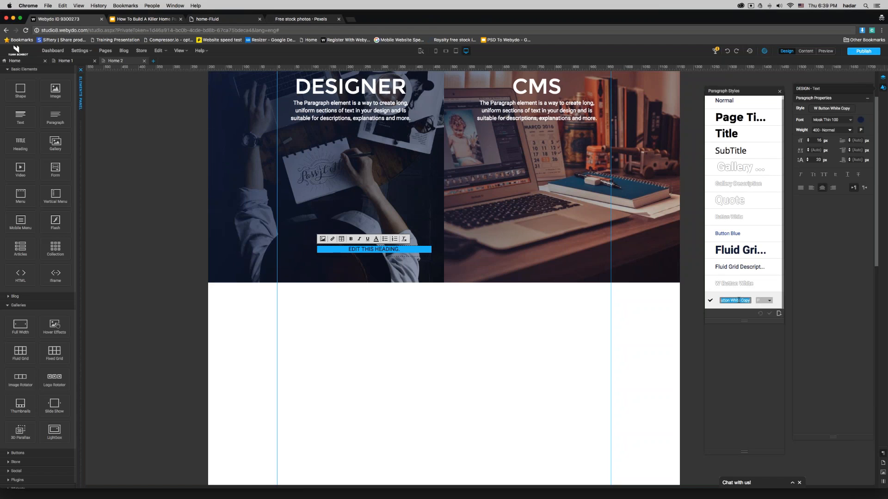
left_click(738, 301)
key("Return")
Delete the heading from the Designer image and check the next point on the button design slide
left_click(426, 330)
left_click(388, 246)
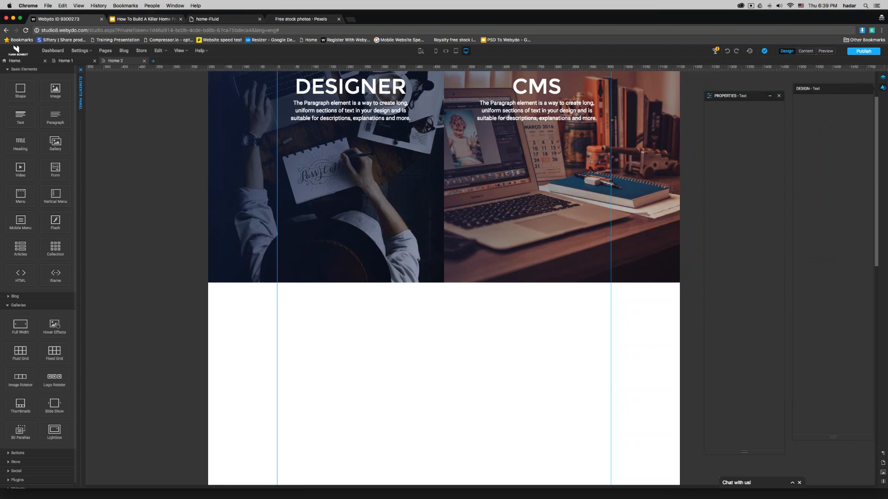
left_click(151, 19)
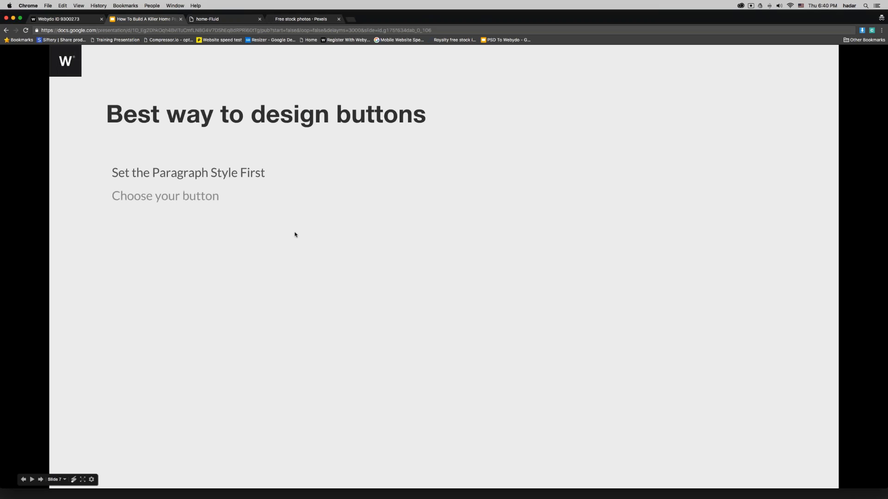
left_click(82, 19)
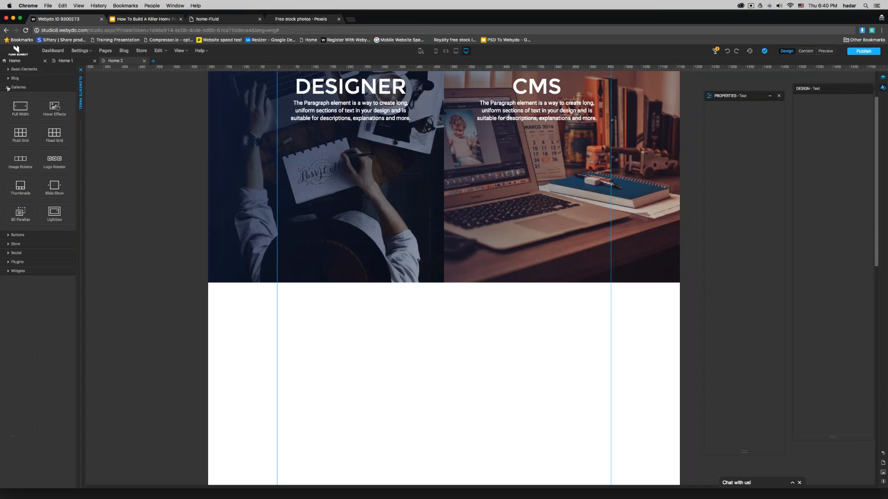
Place a Radius Button on the Designer image and a Ghost Button on the CMS image
left_click(7, 88)
left_click(8, 96)
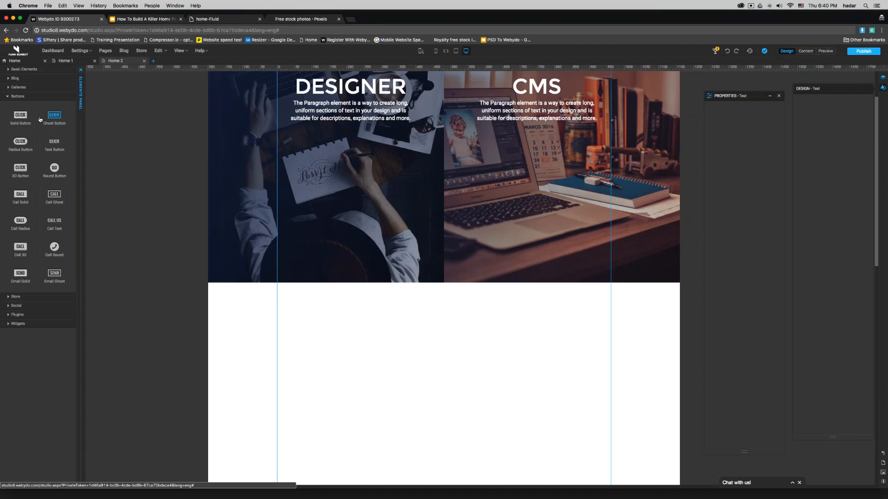
left_click_drag(20, 141, 366, 159)
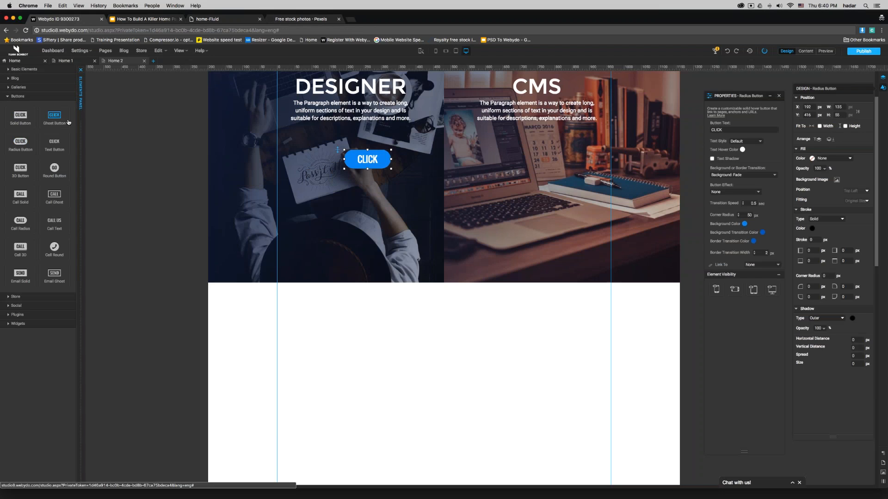
left_click_drag(54, 115, 539, 165)
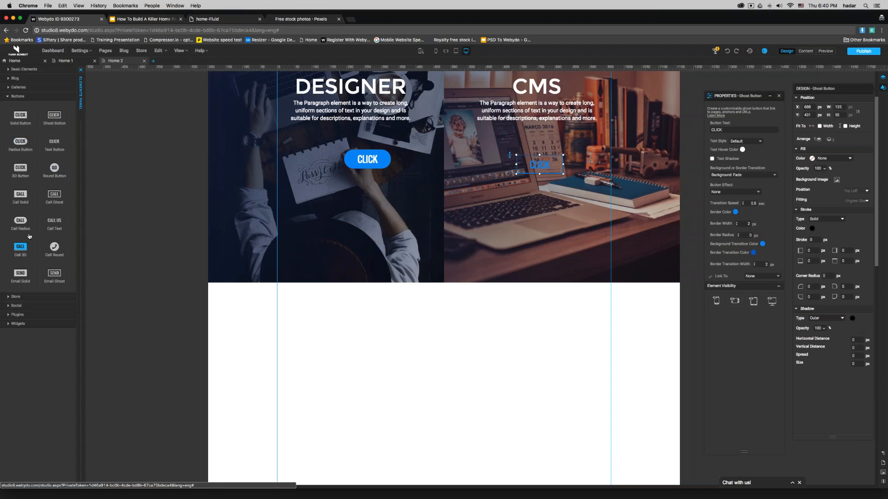
Try out a Call Radius button on the Designer image, opening its phone number for editing, and delete the button
left_click_drag(21, 220, 351, 211)
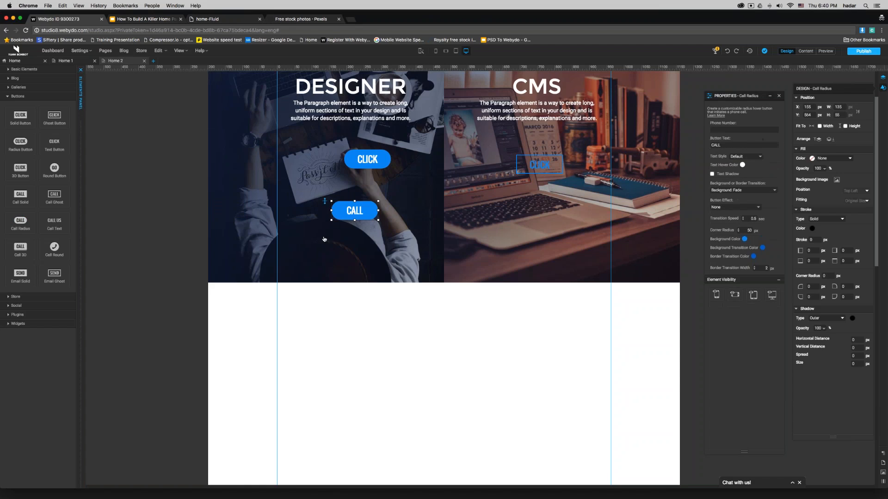
left_click(733, 129)
left_click(425, 360)
left_click(365, 218)
key("Delete")
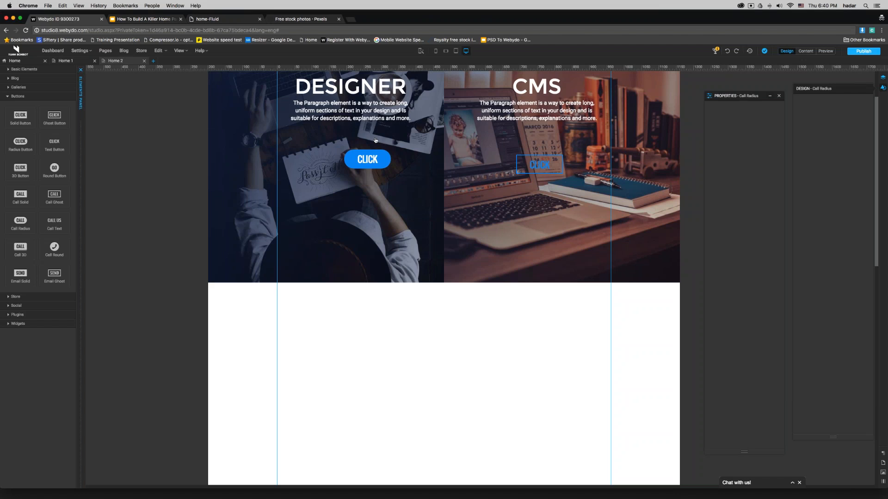
Move the Radius Button on the Designer image to about X 130, Y 453 px
left_click(374, 163)
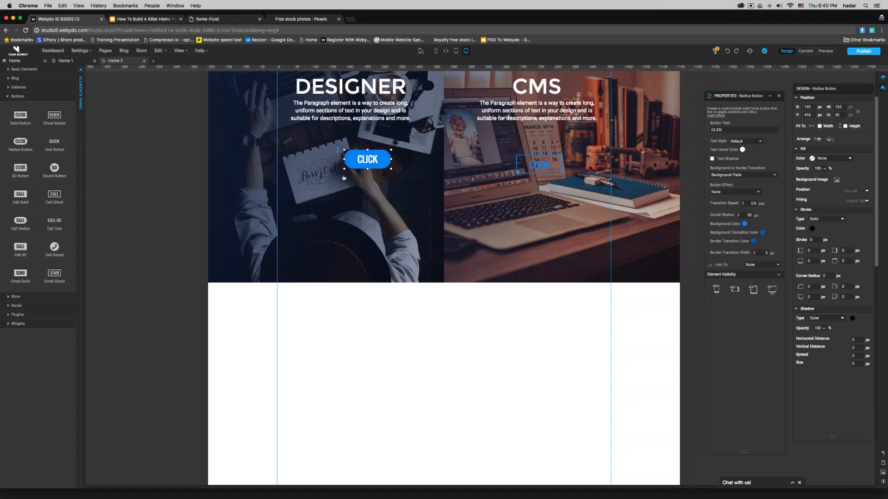
left_click_drag(355, 159, 334, 172)
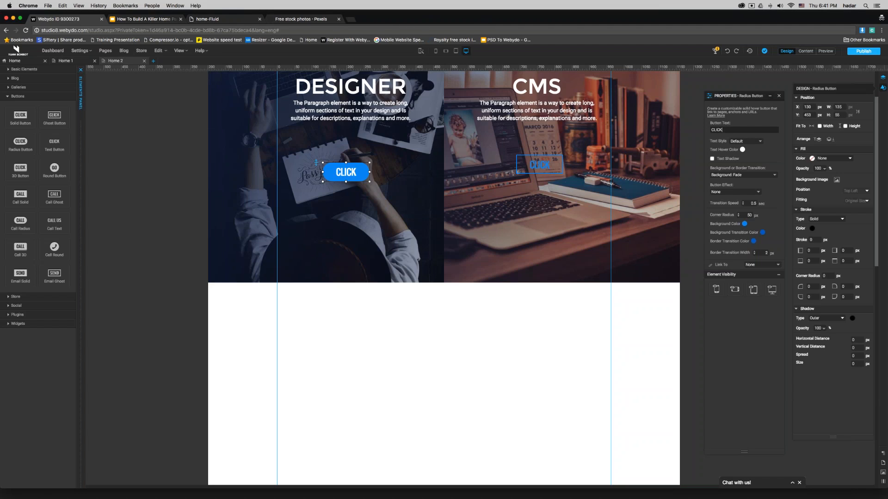
Set the Designer Radius Button's text to START NOW and its text style to W Button White
key("super+a")
type("START NO")
key("Return")
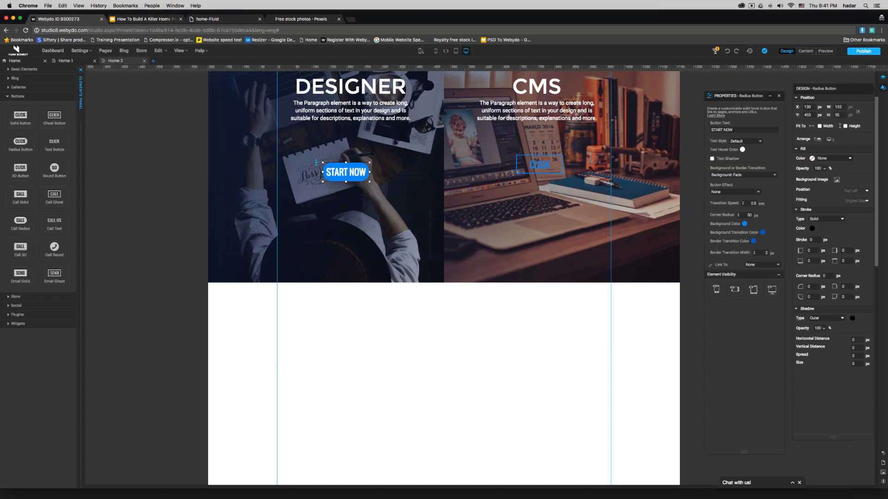
left_click(748, 141)
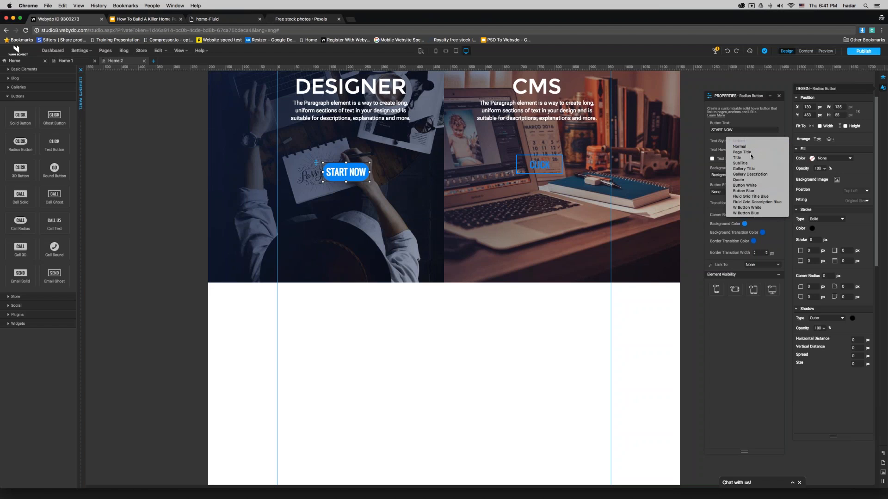
left_click(751, 207)
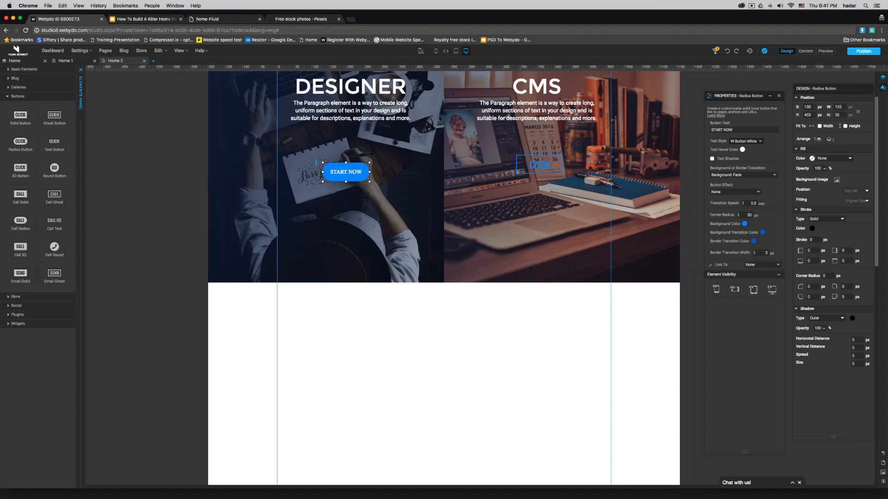
Give the Designer button the Background: Sweep To Top transition and the Bounce In effect, and preview the page
left_click(748, 179)
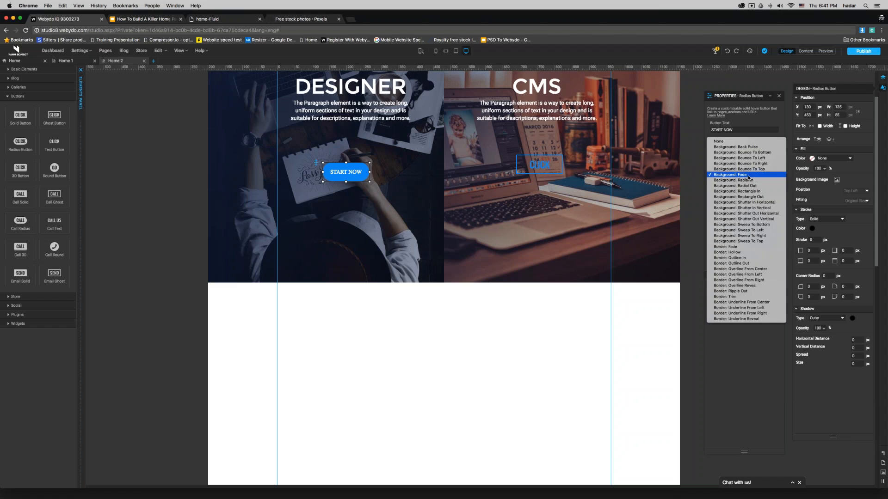
left_click(760, 241)
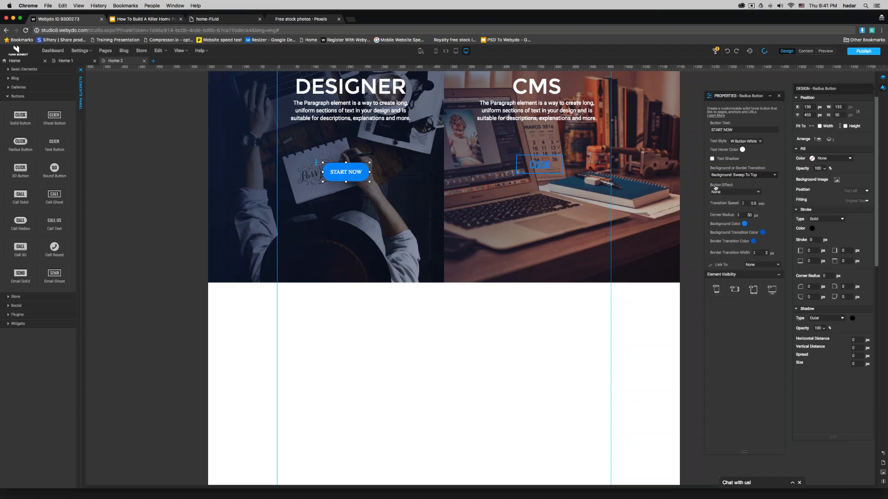
left_click(730, 194)
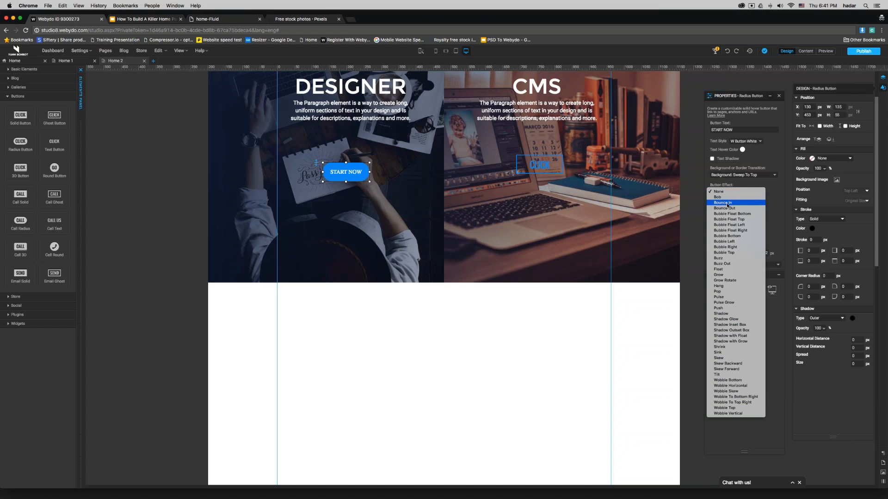
left_click(729, 203)
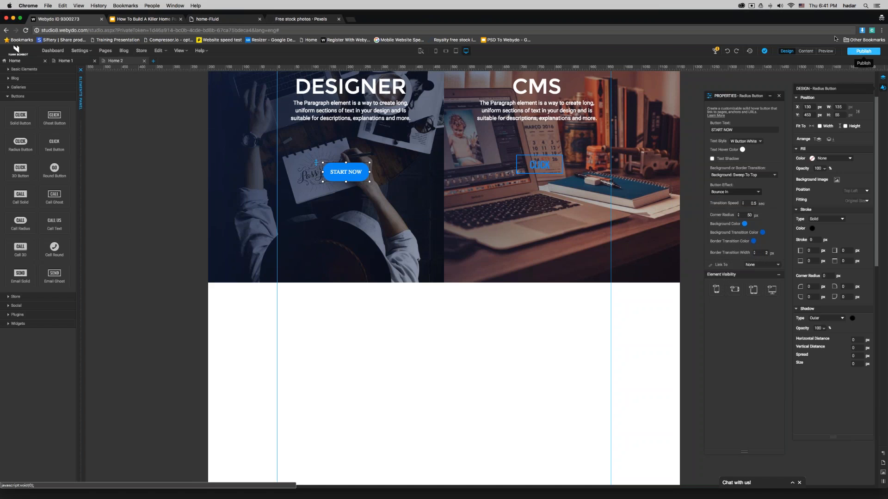
left_click(825, 51)
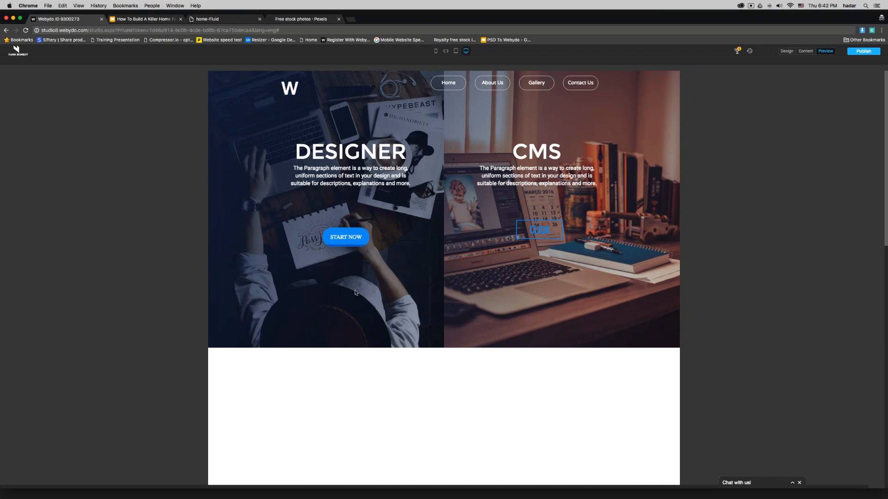
left_click(784, 52)
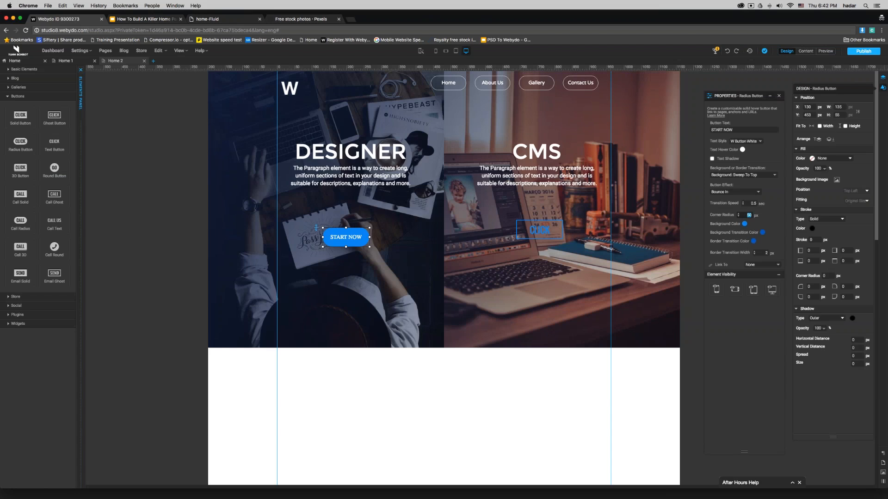
Set the Designer button's corner radius to 10 px, resize it to about 191 by 50 px and move it closer to the paragraph
type("10")
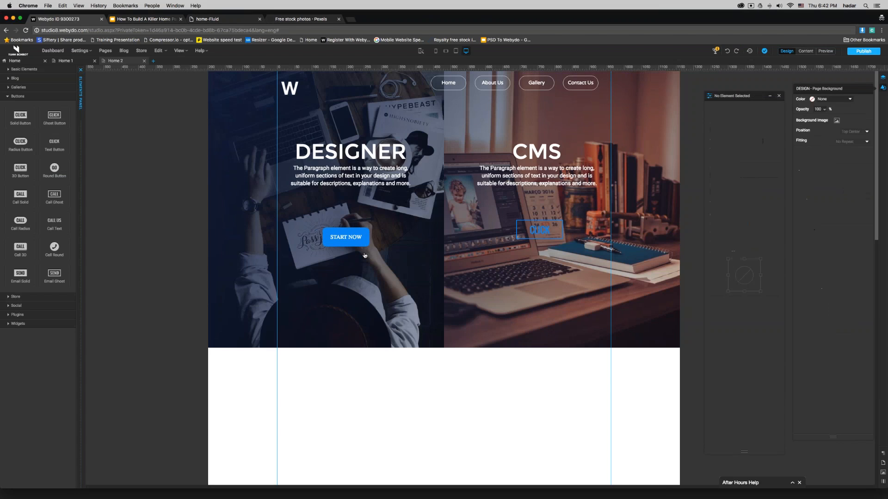
left_click_drag(370, 237, 366, 216)
left_click(386, 382)
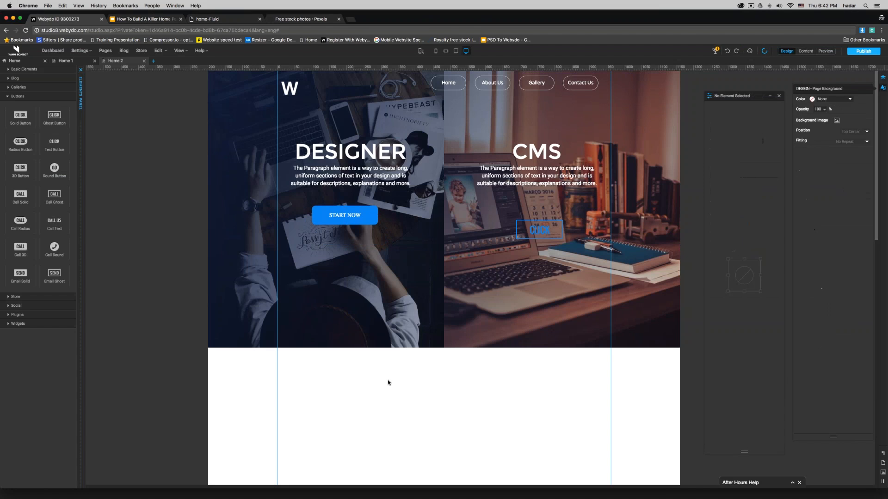
Set the corner radius of the Designer START NOW button to 5 px
left_click(348, 220)
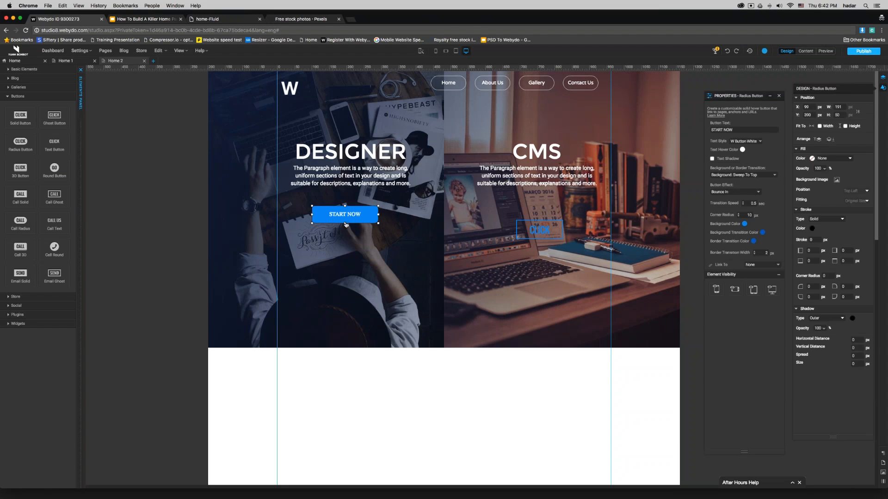
double_click(748, 215)
left_click(413, 399)
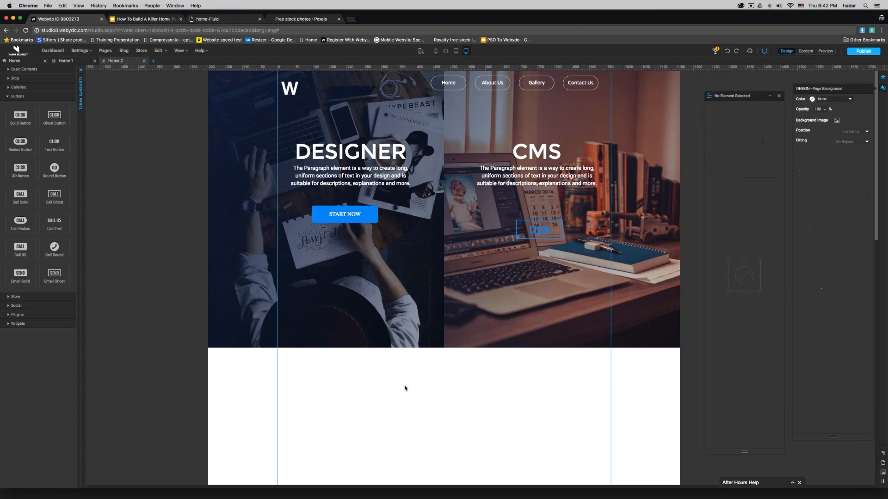
Unlock the proportions of the Designer START NOW button and set its width to 200 px
left_click(342, 225)
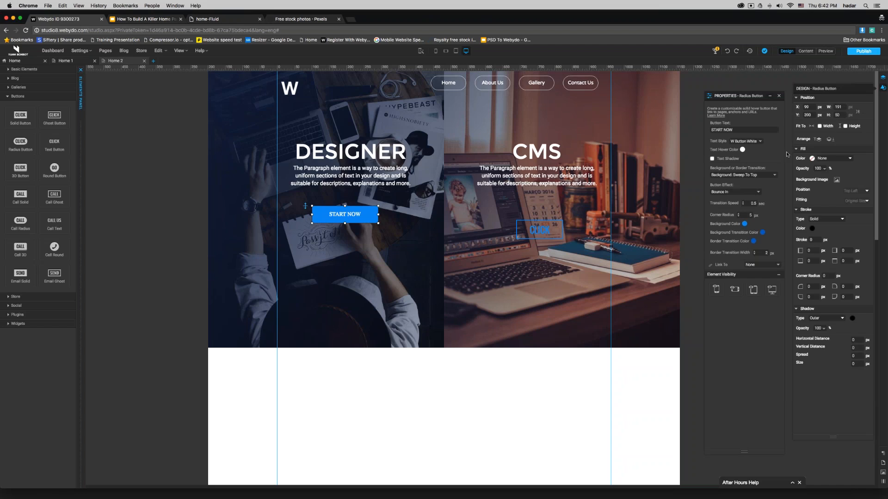
double_click(838, 107)
left_click(862, 112)
double_click(840, 106)
type("200")
key("Return")
Set the text of the Ghost Button on the CMS image to CHOOSE NOW
left_click(546, 229)
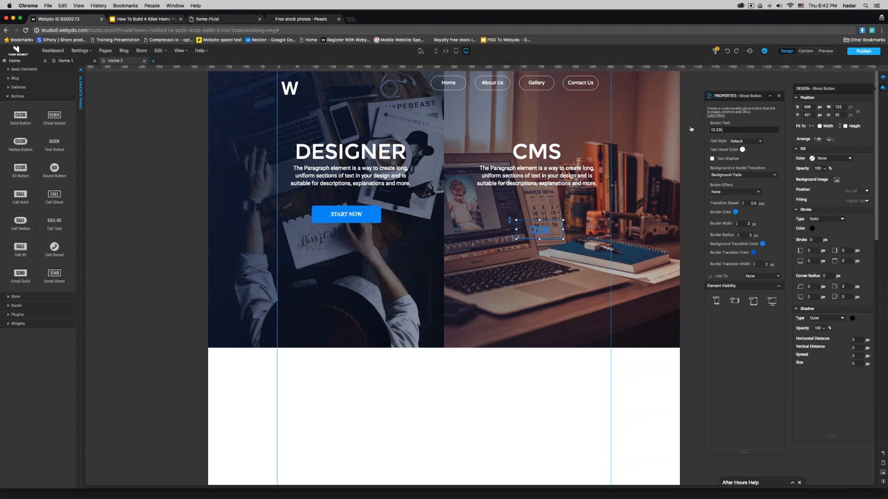
key("super+a")
type("CVHOOS")
type("E NOW")
left_click(715, 130)
key("BackSpace")
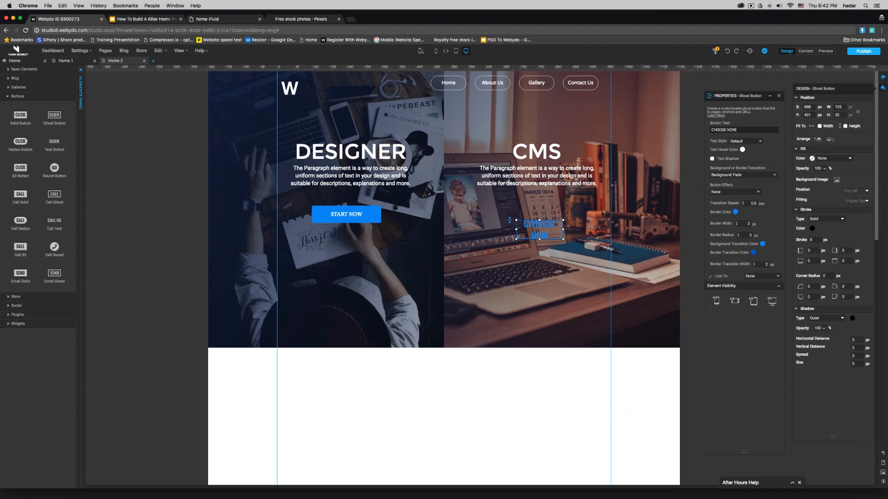
Change the first word of the Ghost Button's text to START
double_click(712, 130)
type("START")
key("BackSpace")
type("T")
Apply the W Button White text style to the Ghost Button and set its border color to white (FFFFFF)
left_click(745, 141)
left_click(756, 207)
left_click(735, 212)
left_click(438, 248)
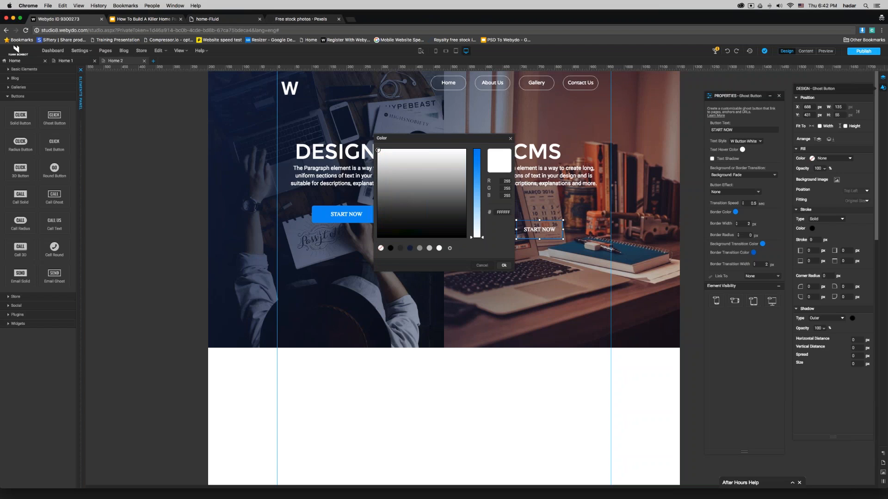
left_click(504, 265)
left_click(518, 396)
Resize the CMS Ghost Button to 200 px wide and 50 px high to match the Designer button
left_click(373, 214)
left_click(561, 229)
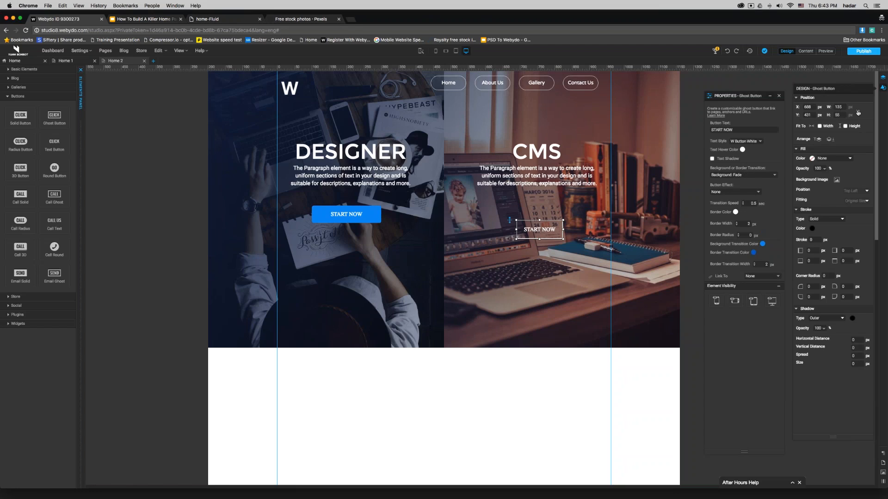
double_click(840, 107)
type("200")
key("Return")
double_click(837, 114)
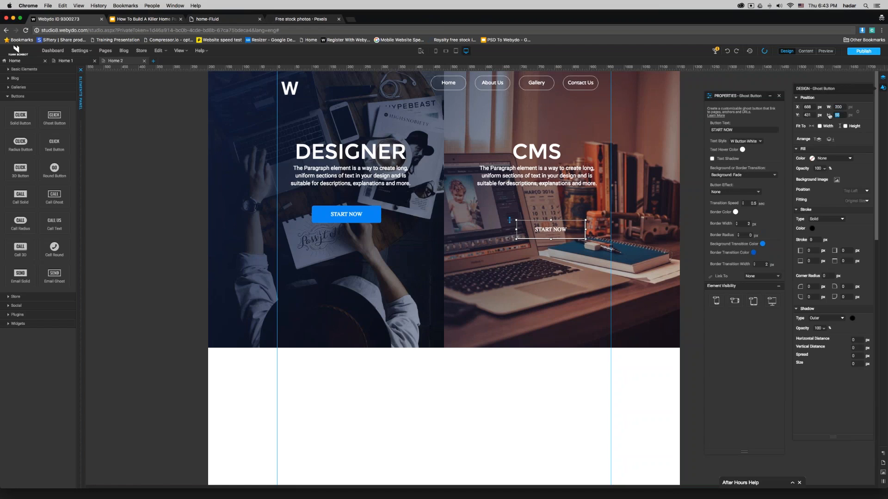
type("50")
key("Return")
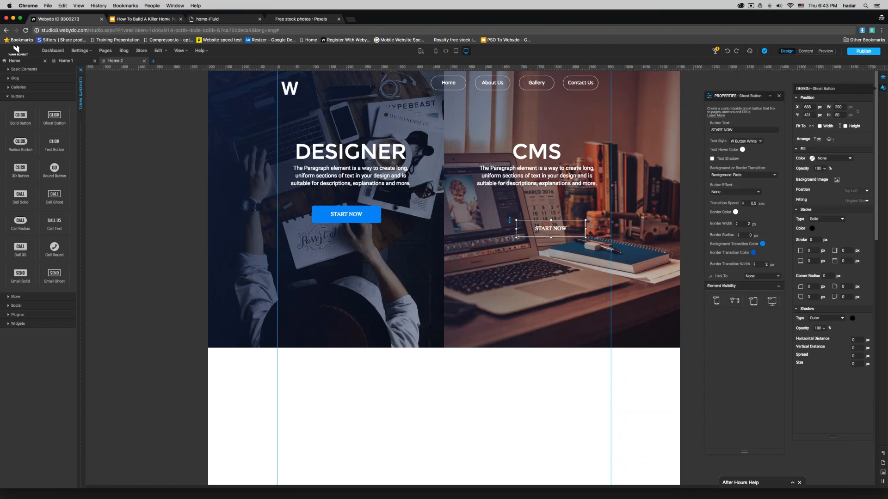
Round the Ghost Button's border corners and center both START NOW buttons beneath their paragraphs
double_click(750, 236)
left_click_drag(565, 228, 551, 214)
left_click(352, 218)
left_click_drag(305, 206, 308, 206)
left_click(501, 388)
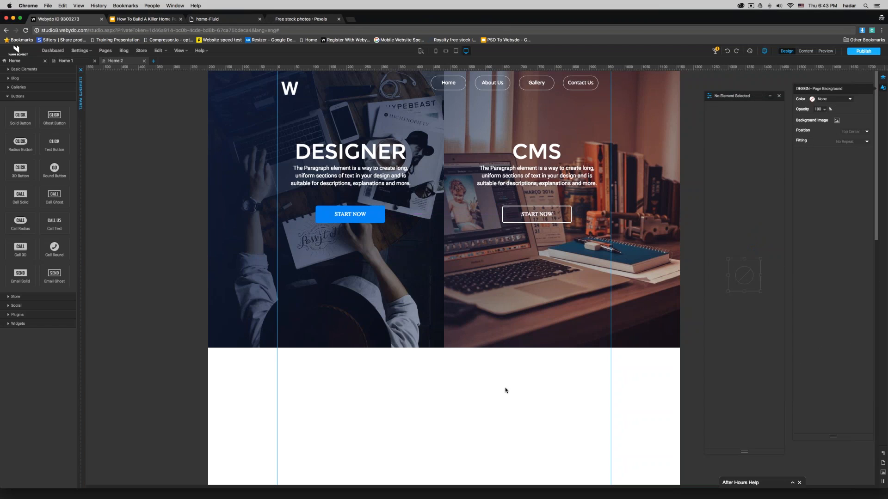